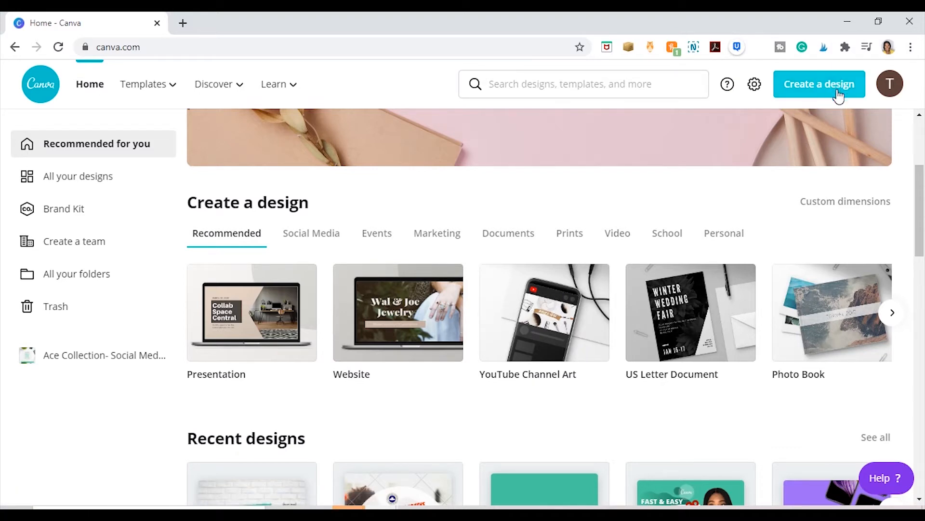
# Create a new blank YouTube Channel Art design.
pyautogui.click(855, 91)
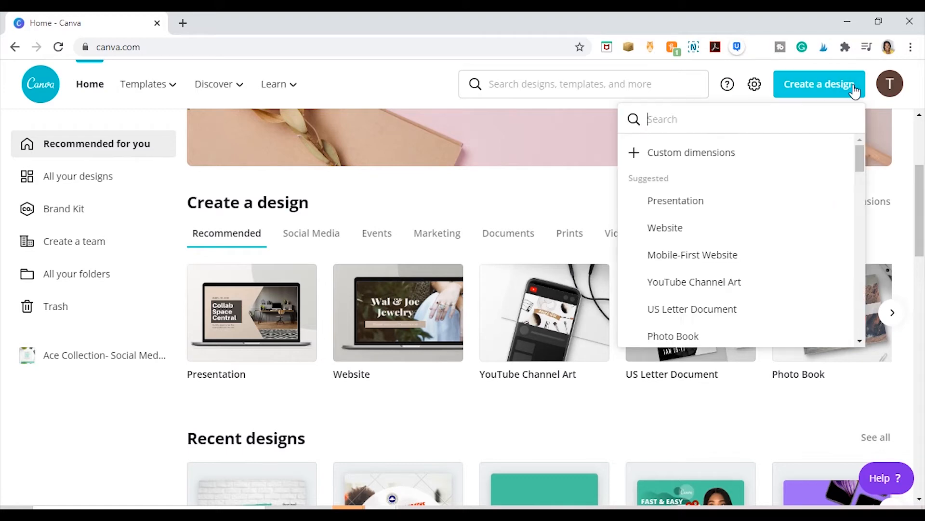
pyautogui.click(545, 189)
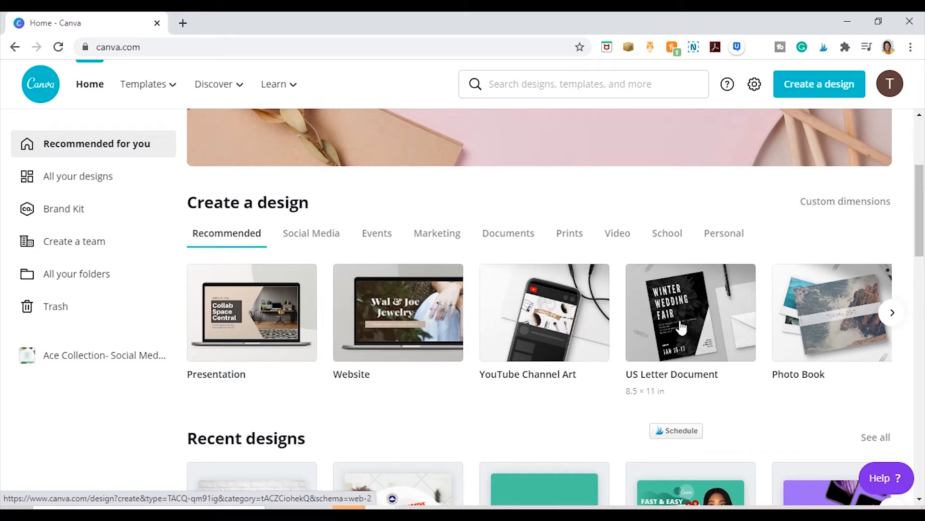
pyautogui.click(555, 320)
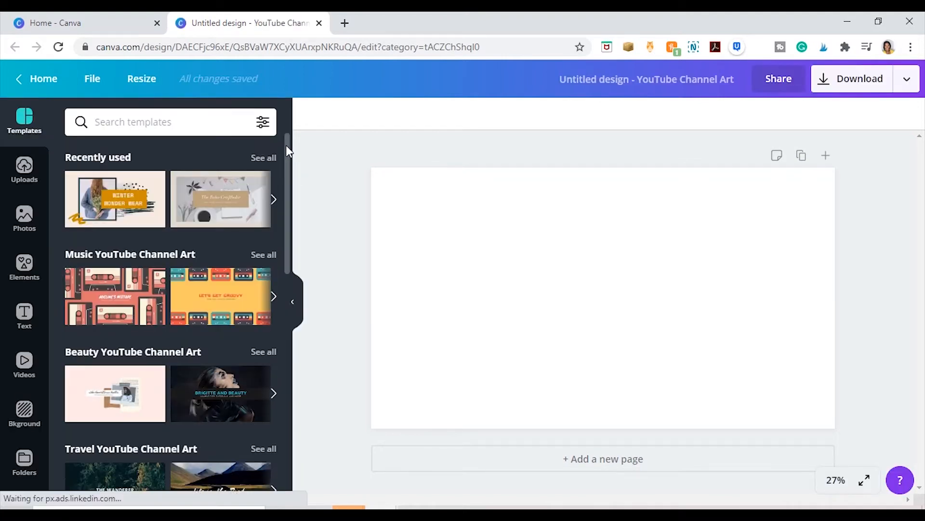
# Apply the recently used "New Art Video Every Week" template to the blank page.
pyautogui.moveTo(288, 146); pyautogui.dragTo(276, 190)
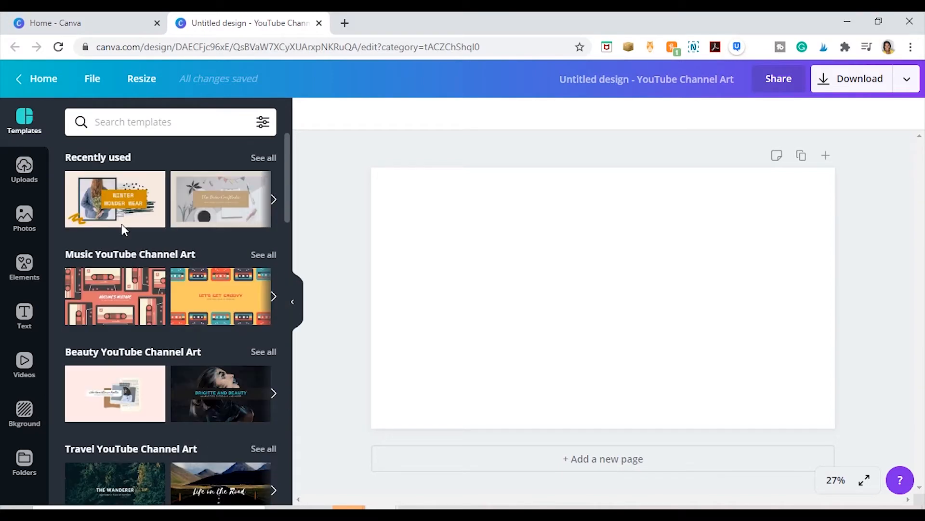
pyautogui.click(274, 201)
pyautogui.click(274, 200)
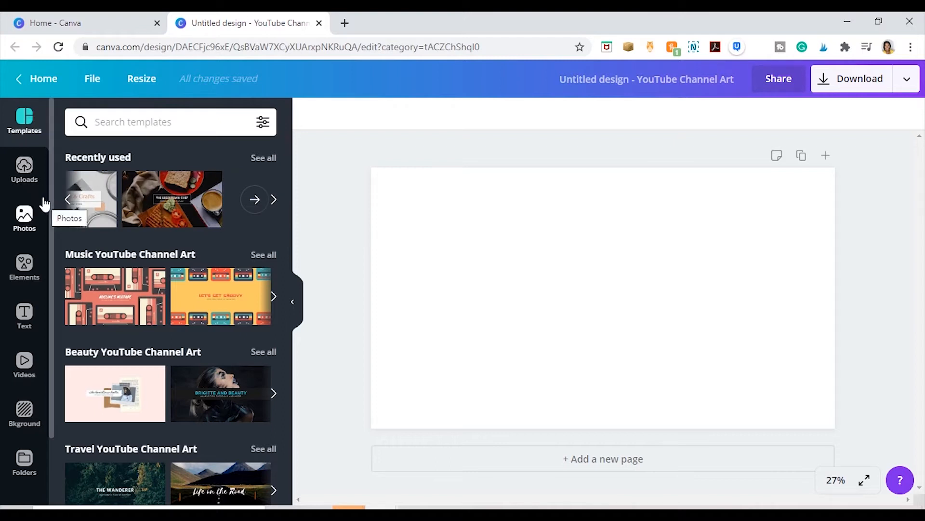
pyautogui.click(68, 199)
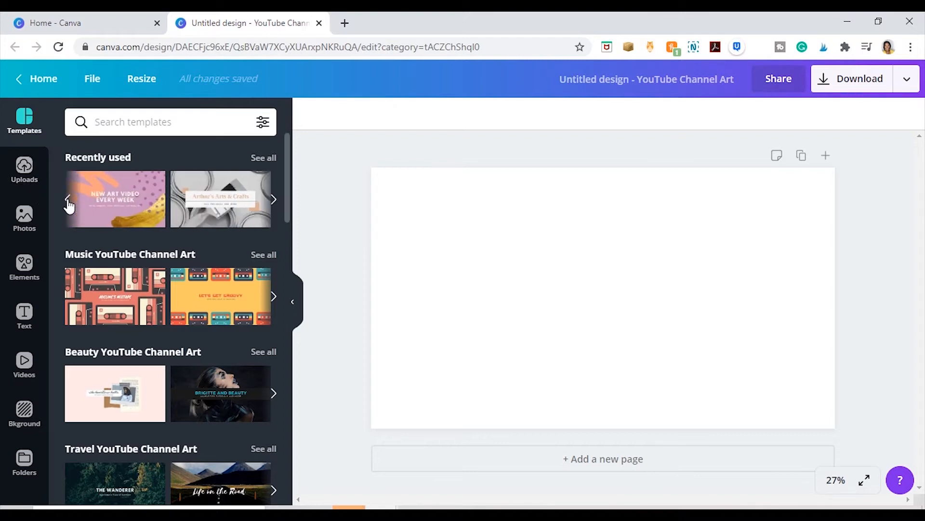
pyautogui.click(105, 202)
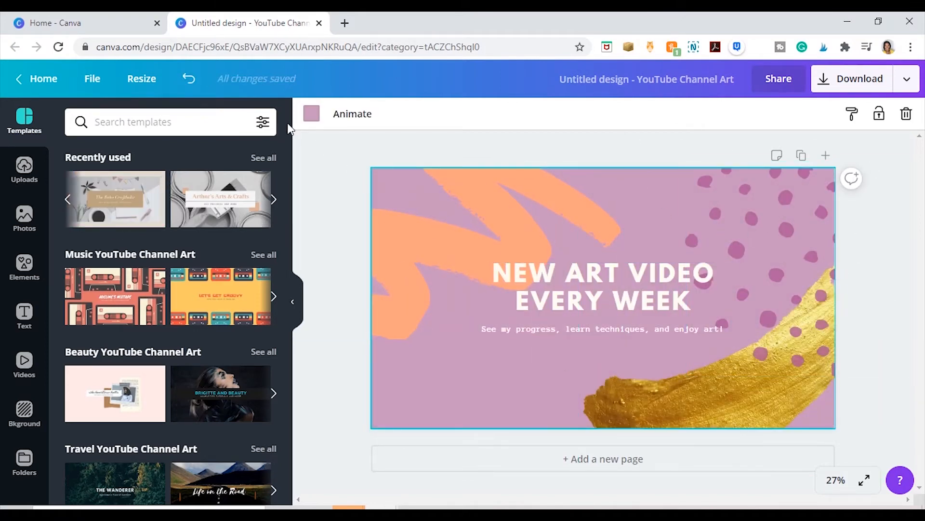
# Recolour the page background teal and the peach zigzag brush stroke light grey.
pyautogui.click(311, 114)
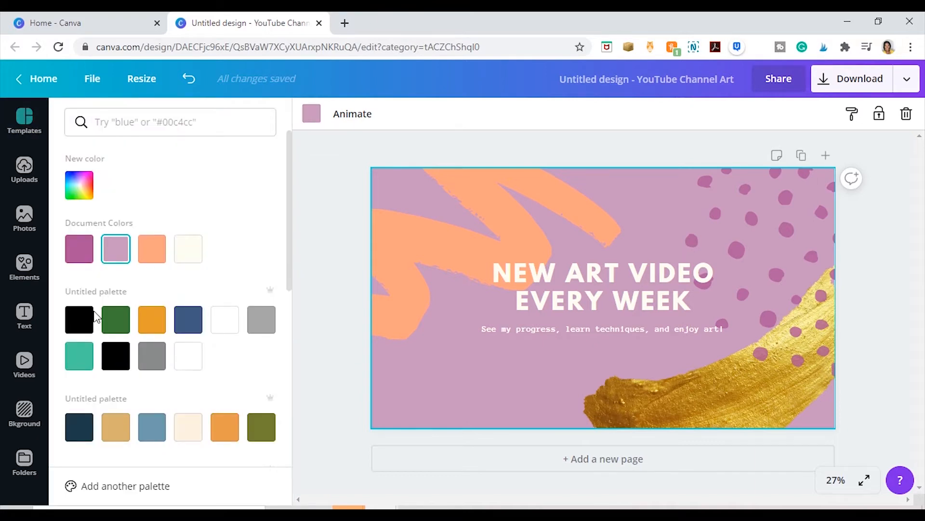
pyautogui.click(81, 356)
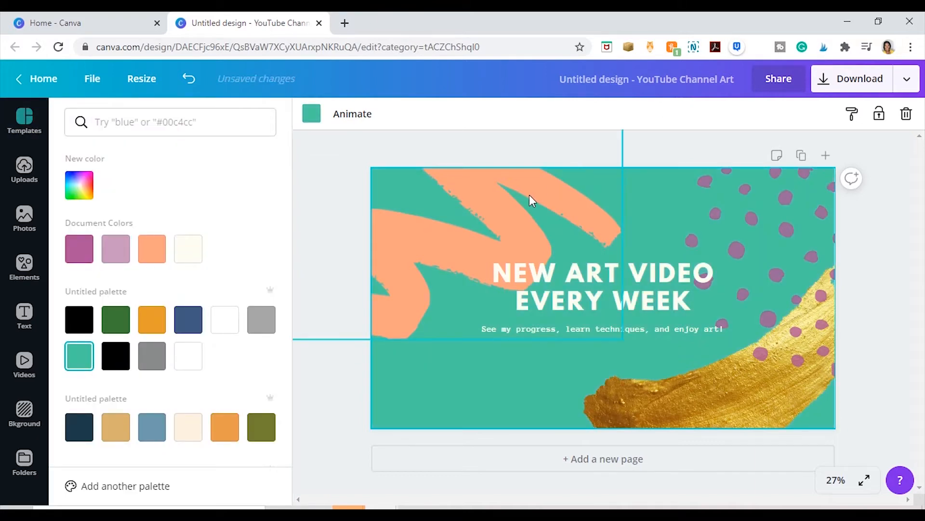
pyautogui.click(515, 204)
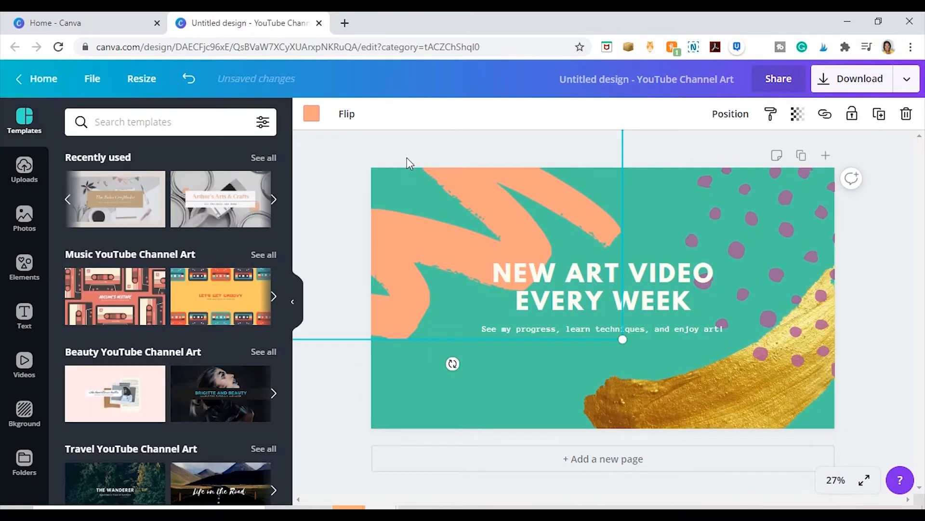
pyautogui.click(318, 123)
pyautogui.click(261, 323)
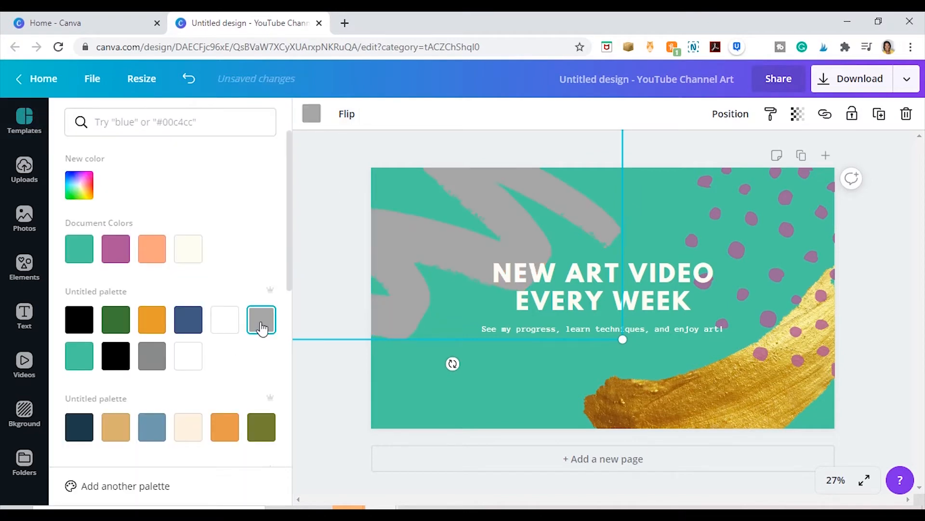
# Examine the effect, filter, adjustment and crop options available for the gold paint stroke.
pyautogui.click(751, 406)
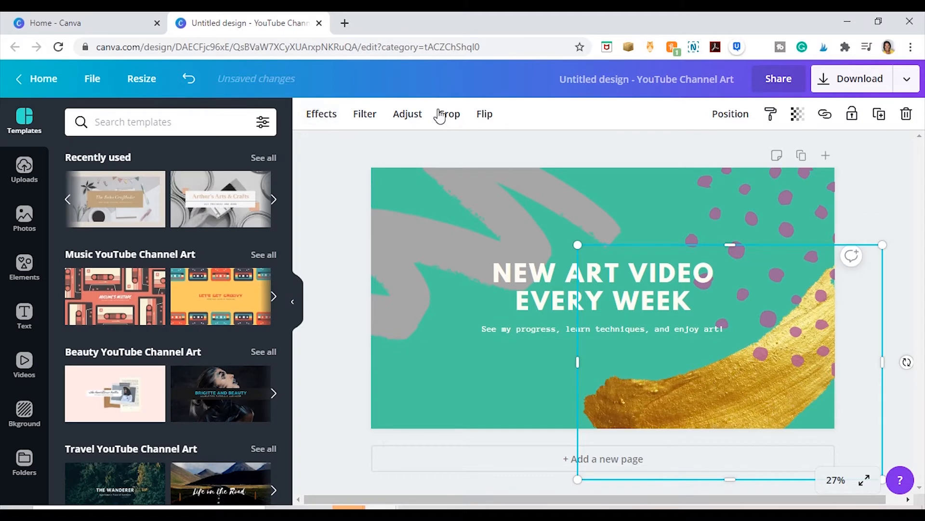
pyautogui.click(327, 121)
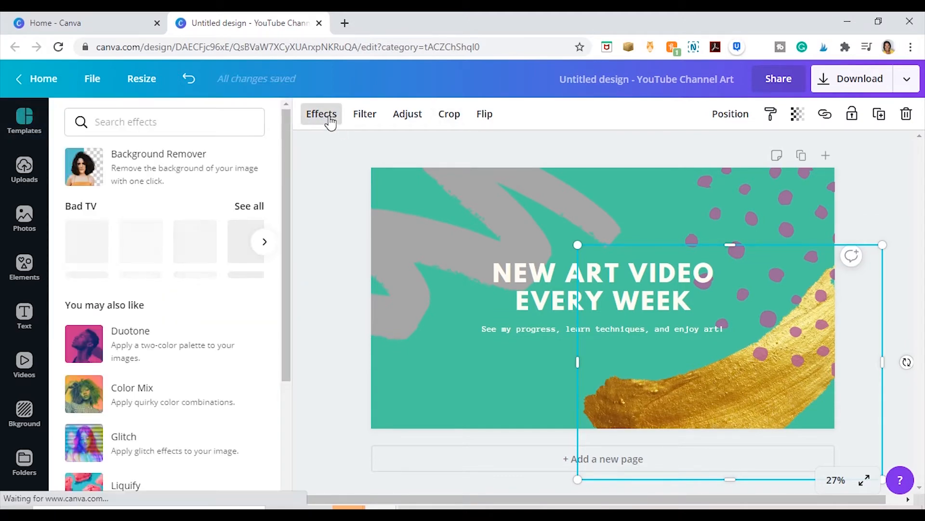
pyautogui.click(359, 115)
pyautogui.click(407, 115)
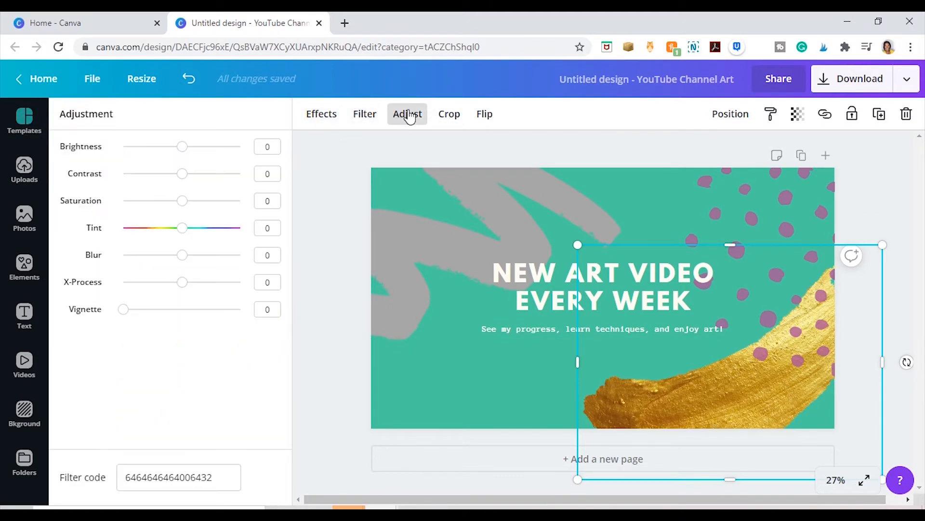
pyautogui.click(450, 114)
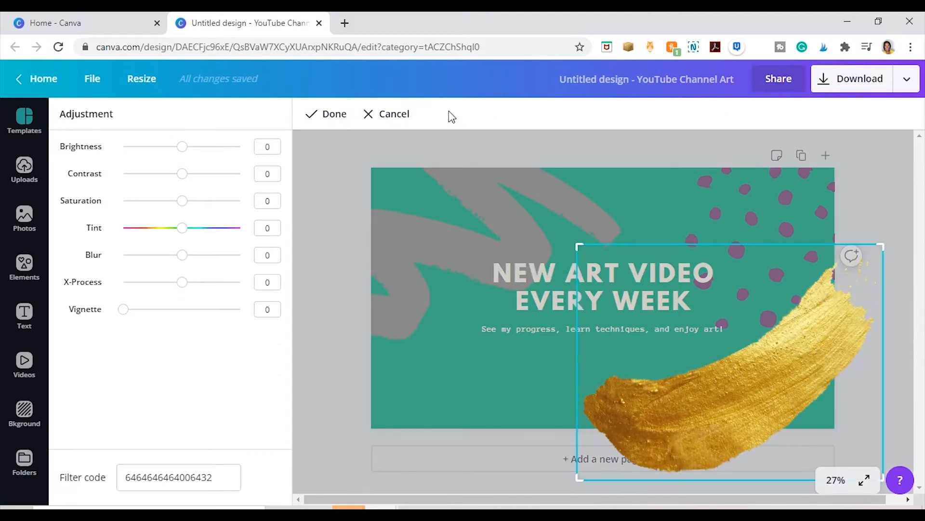
pyautogui.click(400, 116)
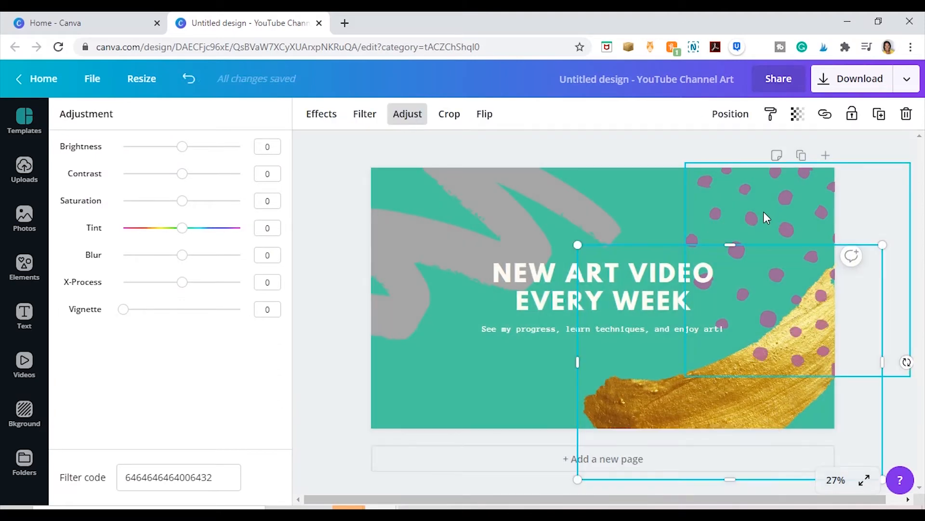
# Recolour the dot pattern white and the zigzag brush stroke black.
pyautogui.click(766, 217)
pyautogui.click(311, 113)
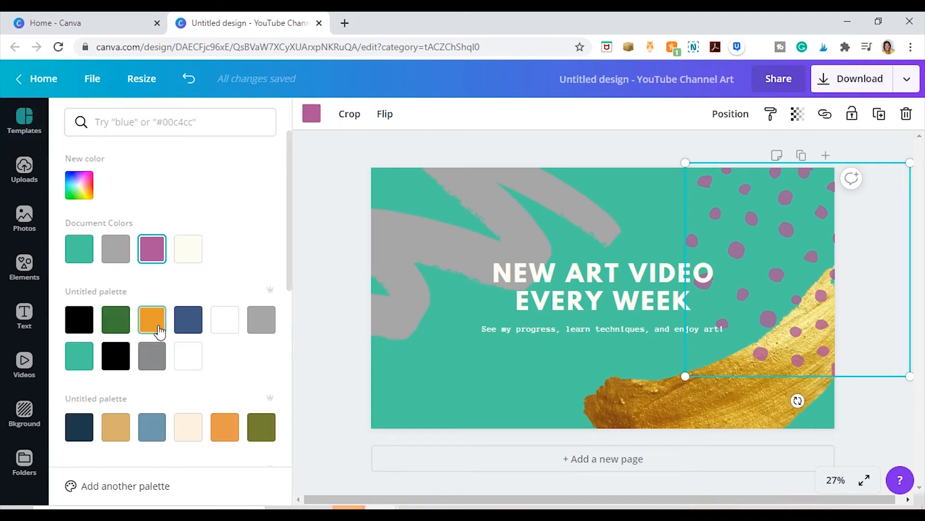
pyautogui.click(223, 333)
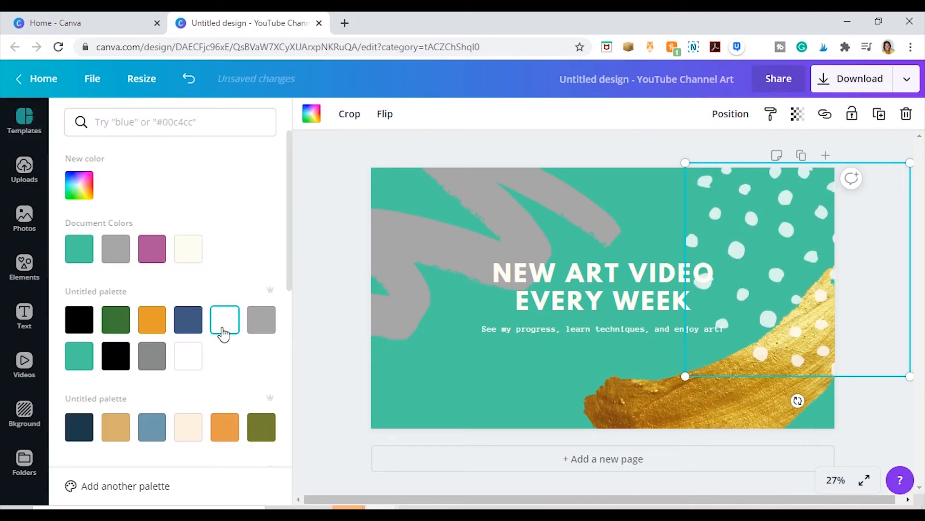
pyautogui.click(526, 186)
pyautogui.click(312, 113)
pyautogui.click(116, 356)
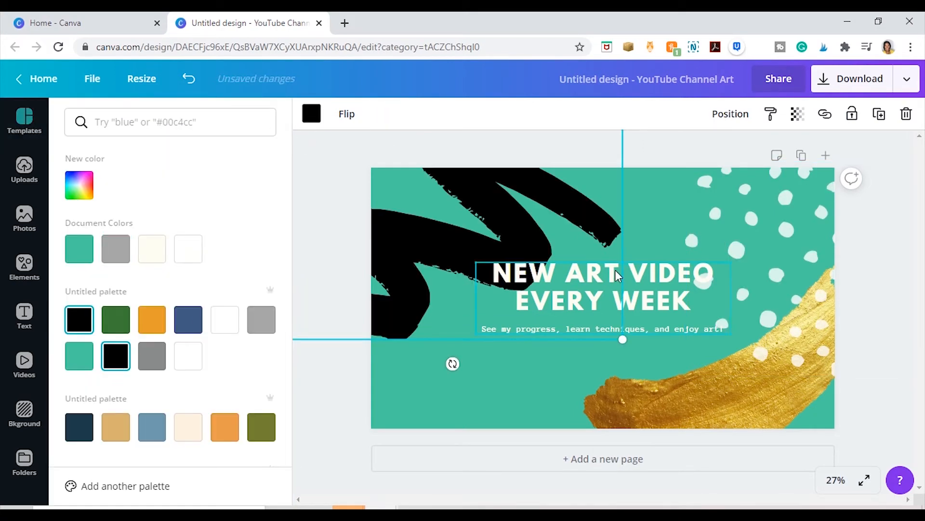
# Replace the headline with "ACEHOUSE STUDIO" and widen its text box towards the left.
pyautogui.doubleClick(618, 276)
pyautogui.write('ACEHOUSE STUDIO')
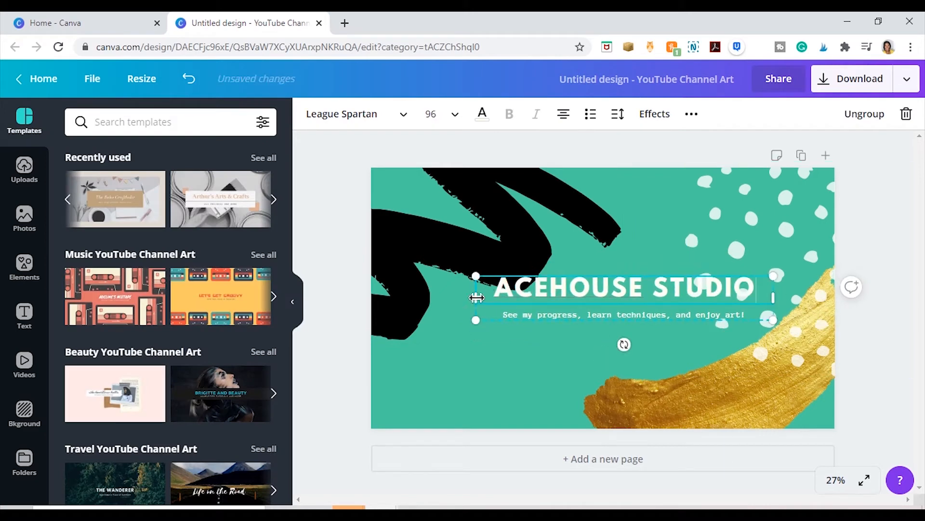
pyautogui.moveTo(477, 298); pyautogui.dragTo(453, 297)
# Replace the subtitle below the headline with "MARKETING | DESIGN | SOCIAL MEDIA | PRODUCTIVITY".
pyautogui.doubleClick(571, 313)
pyautogui.write('MARKETING | DESU')
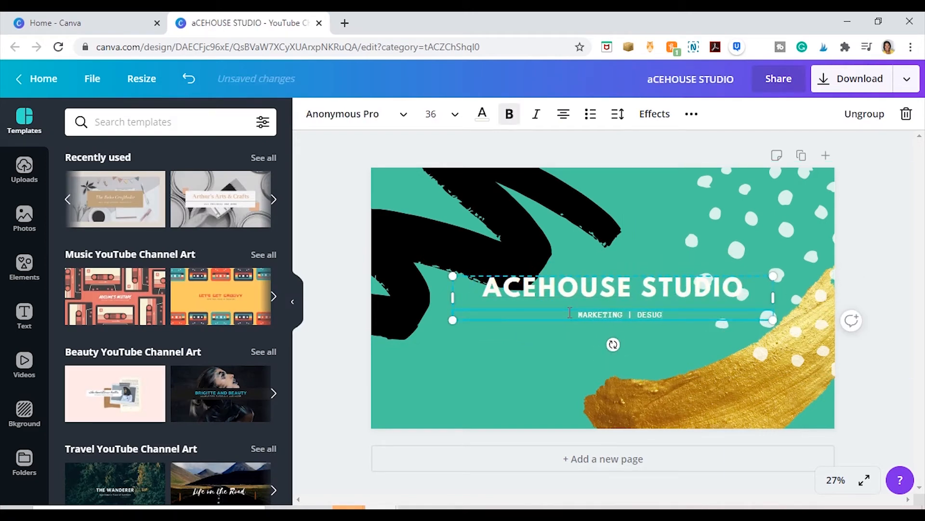
pyautogui.press('BackSpace')
pyautogui.write('IGN')
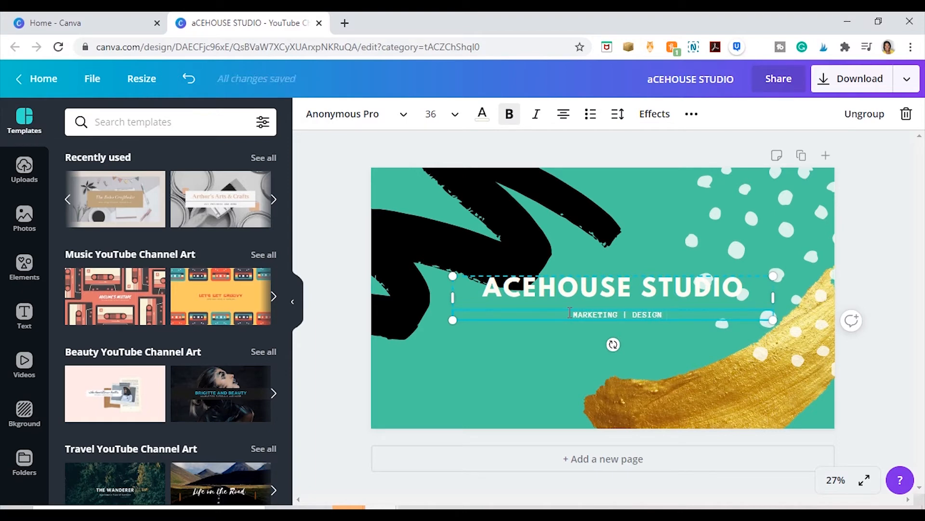
pyautogui.write(' | ')
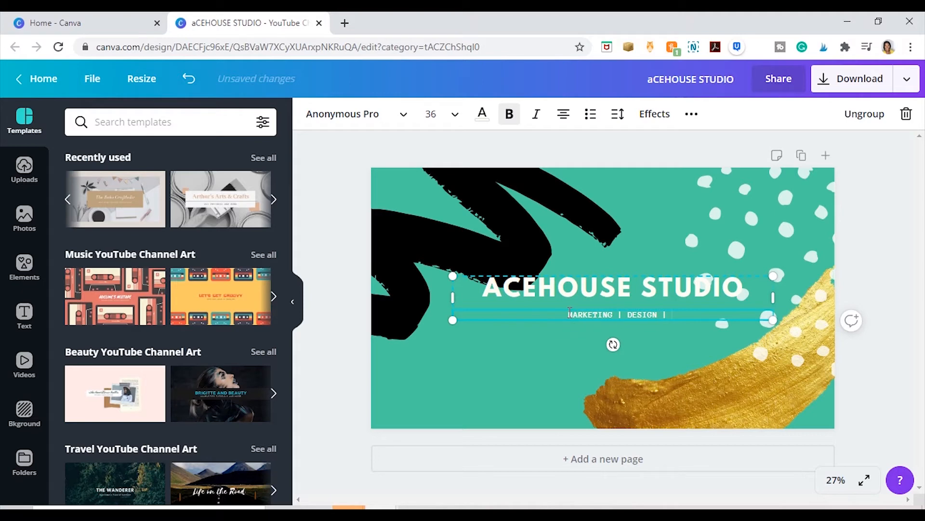
pyautogui.write('SOCIAL ')
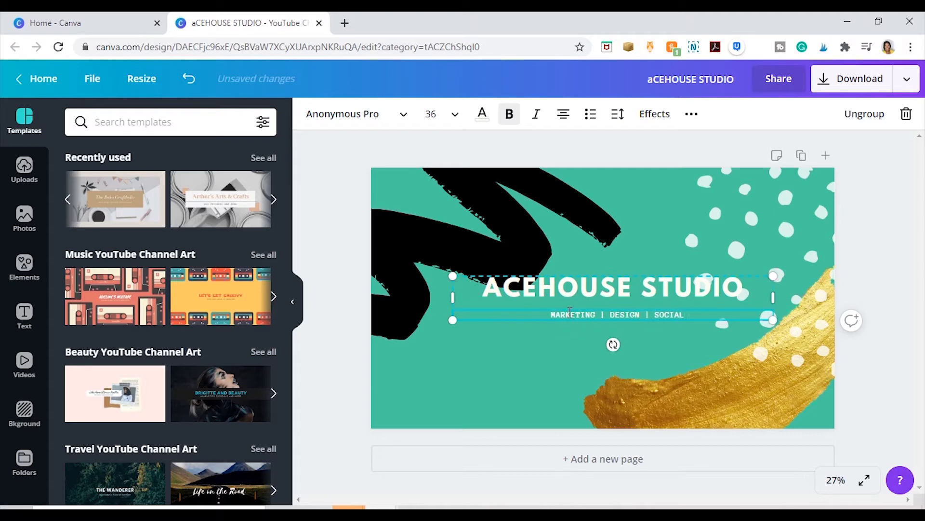
pyautogui.write('MEDIA')
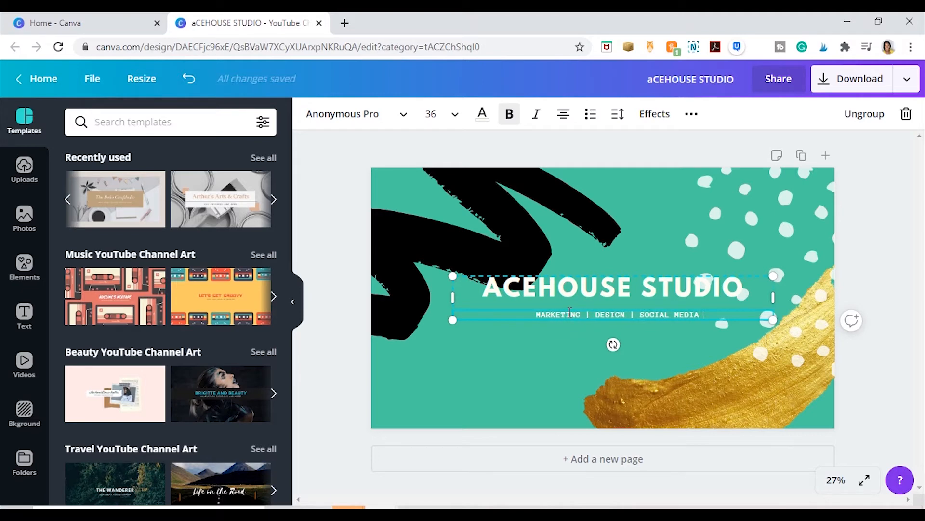
pyautogui.write(' | PRODUCTIVITY')
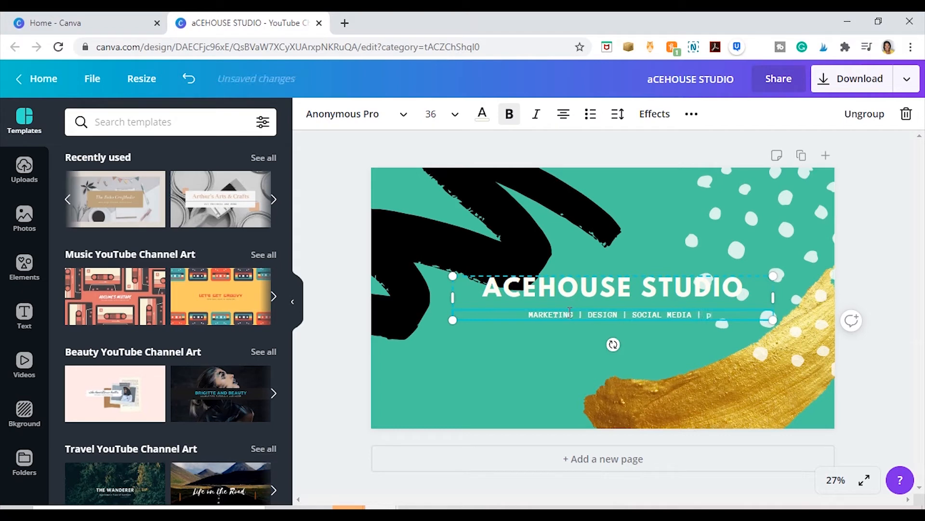
# Shift the dot pattern, black brush stroke and gold paint stroke slightly outwards, away from the text.
pyautogui.moveTo(805, 225); pyautogui.dragTo(823, 207)
pyautogui.click(729, 392)
pyautogui.moveTo(526, 253); pyautogui.dragTo(506, 233)
pyautogui.moveTo(678, 391); pyautogui.dragTo(672, 398)
# Ungroup the headline and subtitle so they can be edited separately.
pyautogui.rightClick(663, 319)
pyautogui.click(698, 420)
pyautogui.click(574, 354)
# Duplicate the subtitle, place the copy directly beneath it and change its text to "NEW VIDEOS WEEKLY!".
pyautogui.click(543, 315)
pyautogui.hotkey('ctrl', 'd')
pyautogui.moveTo(597, 319); pyautogui.dragTo(595, 329)
pyautogui.doubleClick(598, 330)
pyautogui.write('NEW')
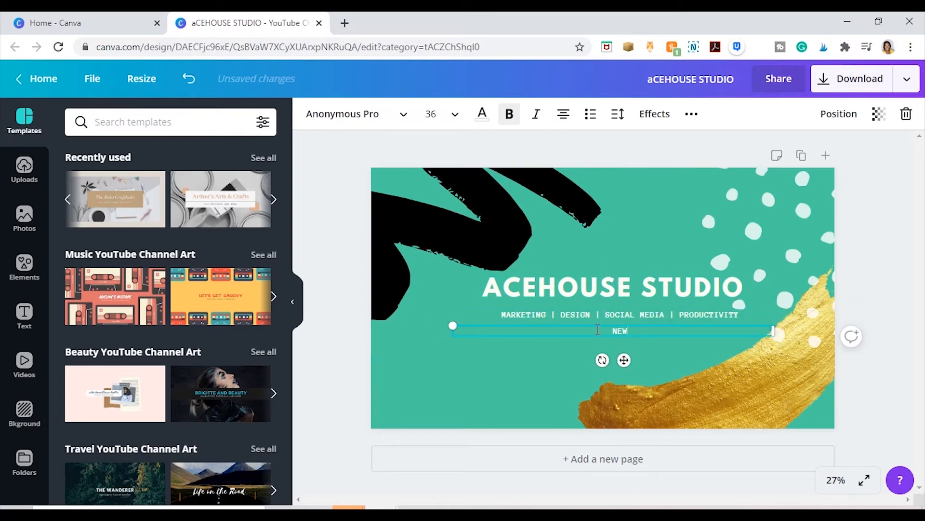
pyautogui.write(' VIDEOS WEEKLY!')
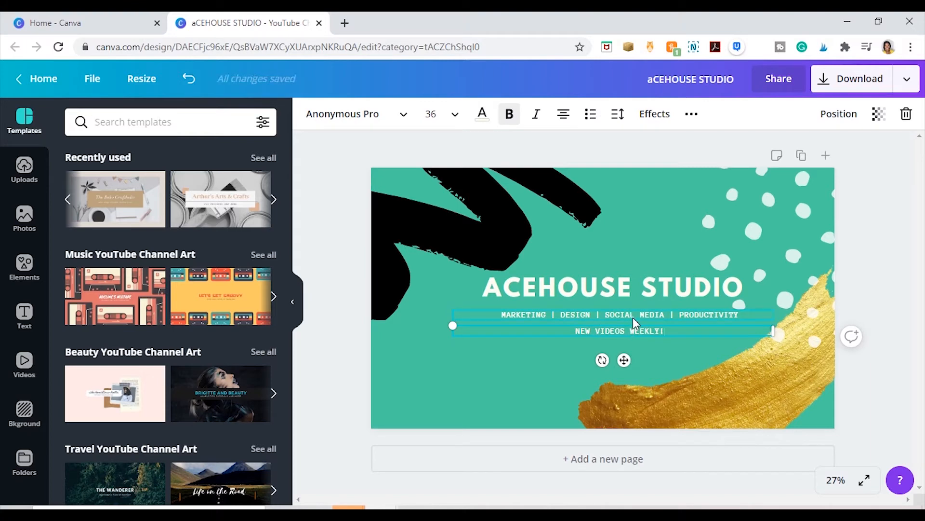
# Set the font of the two small text lines below the headline to League Spartan.
pyautogui.click(360, 122)
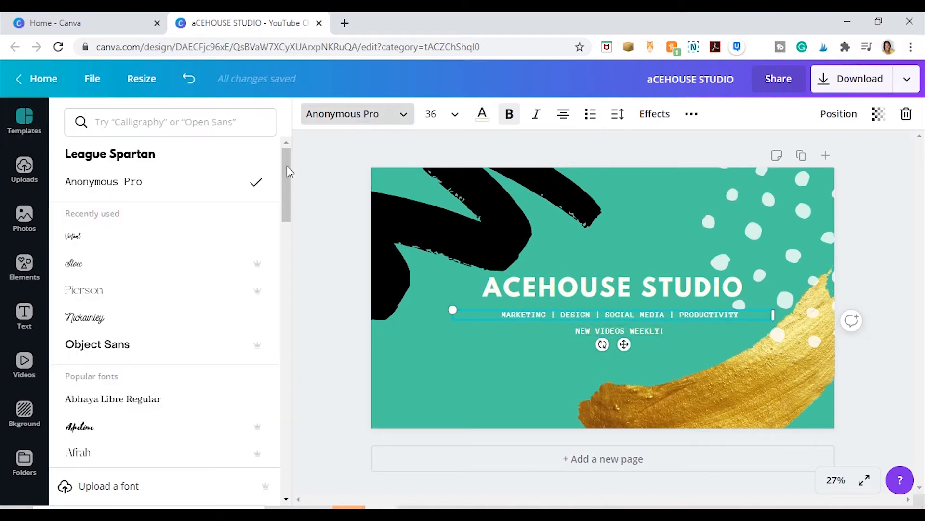
pyautogui.click(192, 155)
# Change the text colour of the "ACEHOUSE STUDIO" headline to black.
pyautogui.rightClick(610, 299)
pyautogui.click(592, 287)
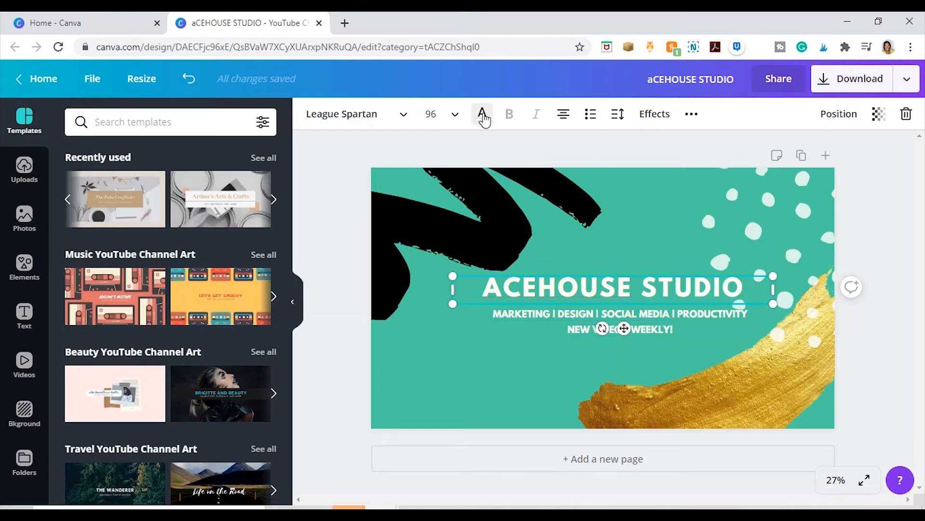
pyautogui.click(482, 114)
pyautogui.click(79, 249)
pyautogui.click(905, 223)
# Change the text colour of the "NEW VIDEOS WEEKLY!" line to black.
pyautogui.moveTo(625, 331); pyautogui.dragTo(632, 326)
pyautogui.click(576, 330)
pyautogui.click(482, 114)
pyautogui.click(79, 249)
pyautogui.click(916, 201)
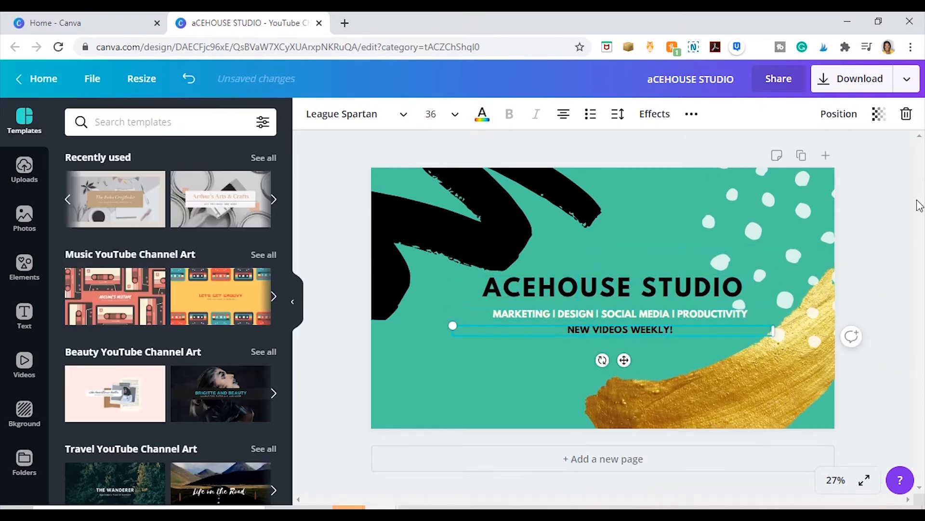
# Fine-tune the vertical position of the "NEW VIDEOS WEEKLY!" line beneath the subtitle.
pyautogui.click(635, 331)
pyautogui.moveTo(633, 334); pyautogui.dragTo(632, 329)
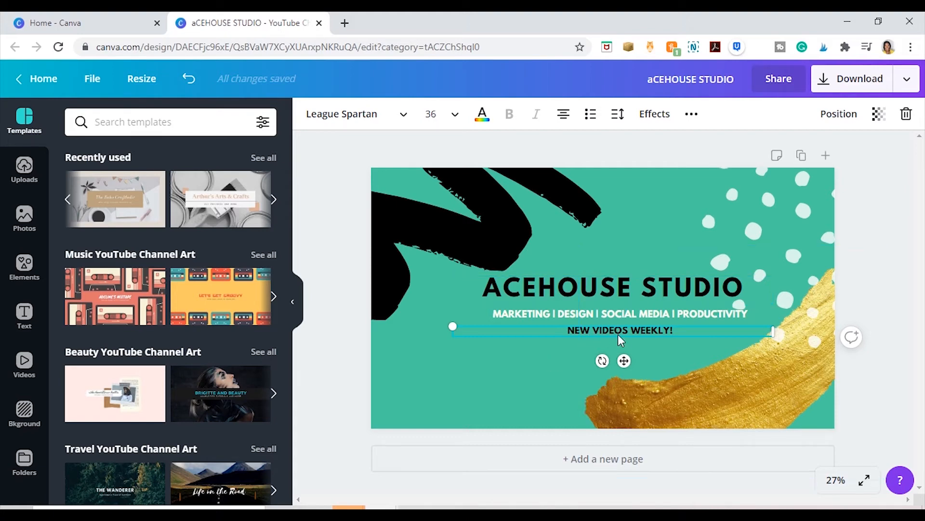
pyautogui.doubleClick(589, 331)
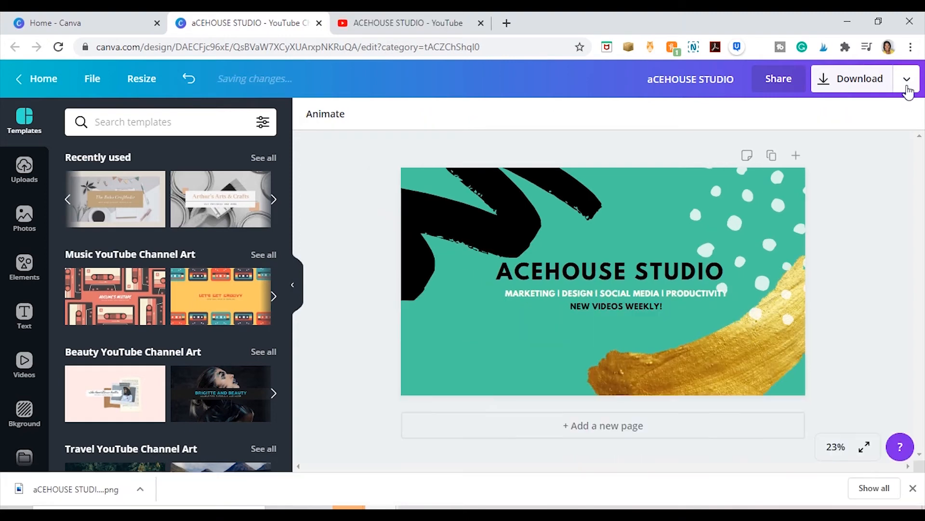
# Download the finished channel art as a PNG at 2560 x 1440 px.
pyautogui.click(907, 81)
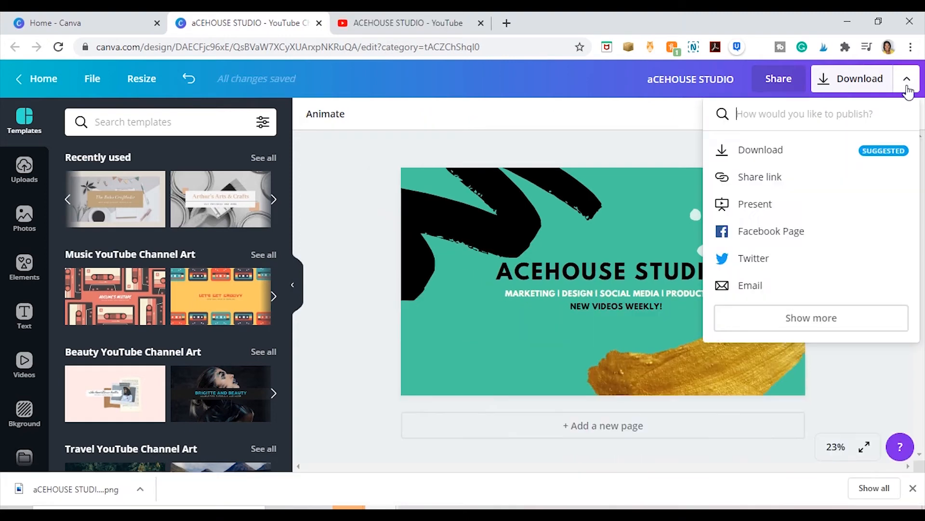
pyautogui.click(804, 160)
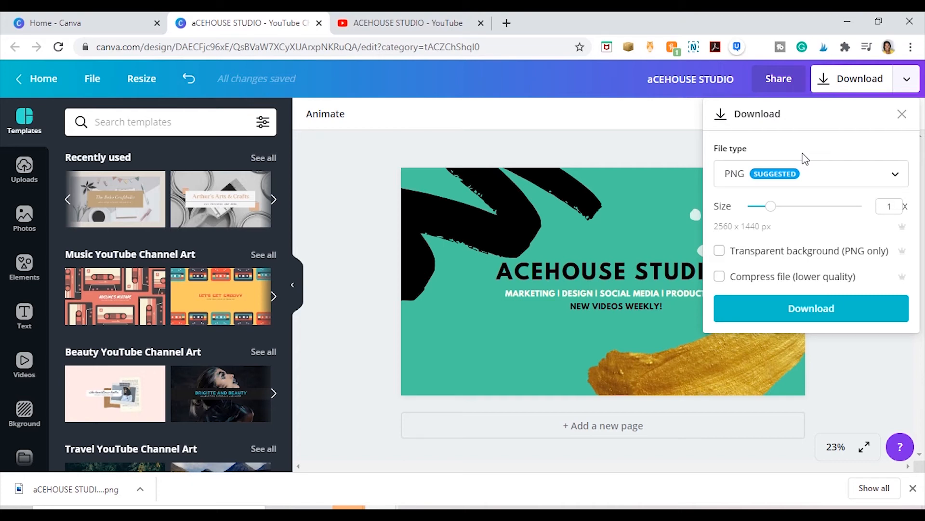
pyautogui.click(767, 317)
# Switch to the YouTube channel page and replace its channel art with aCEHOUSE STUDIO (5) from Downloads, viewing the crop region before applying it.
pyautogui.click(340, 25)
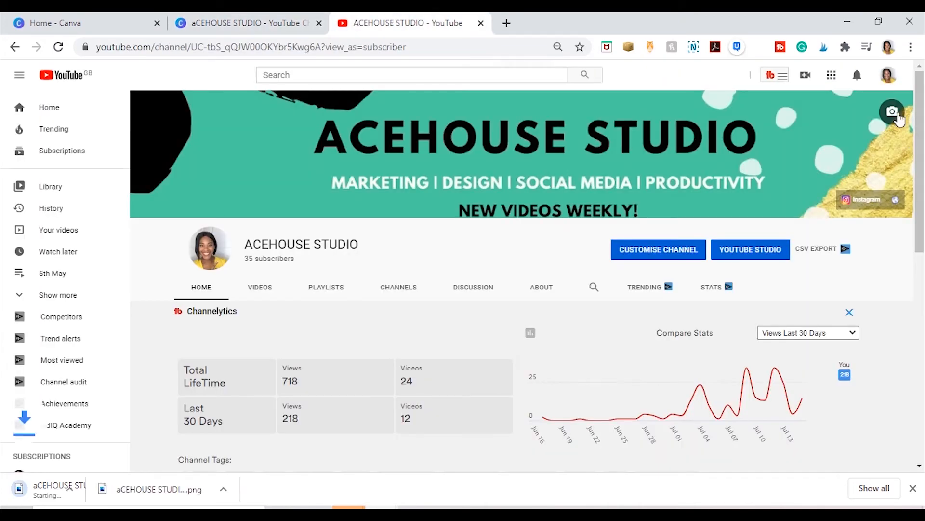
pyautogui.click(894, 114)
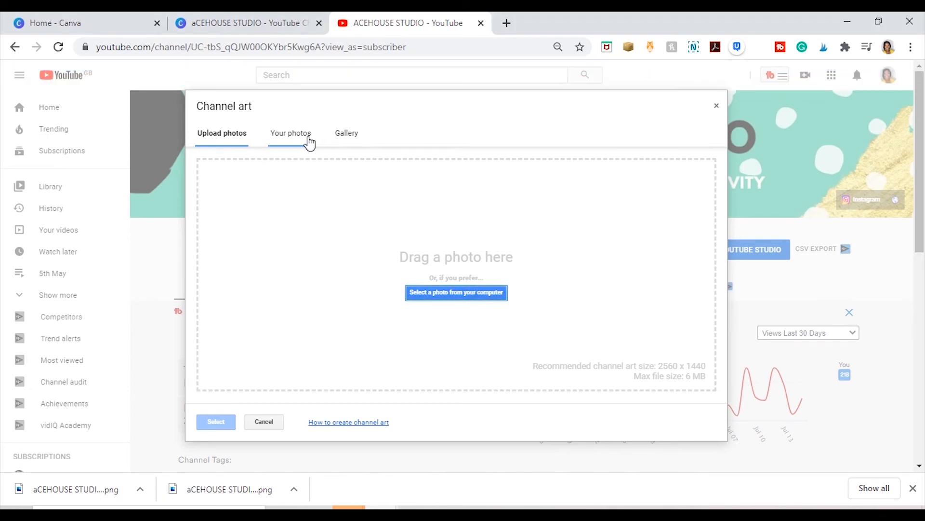
pyautogui.click(471, 293)
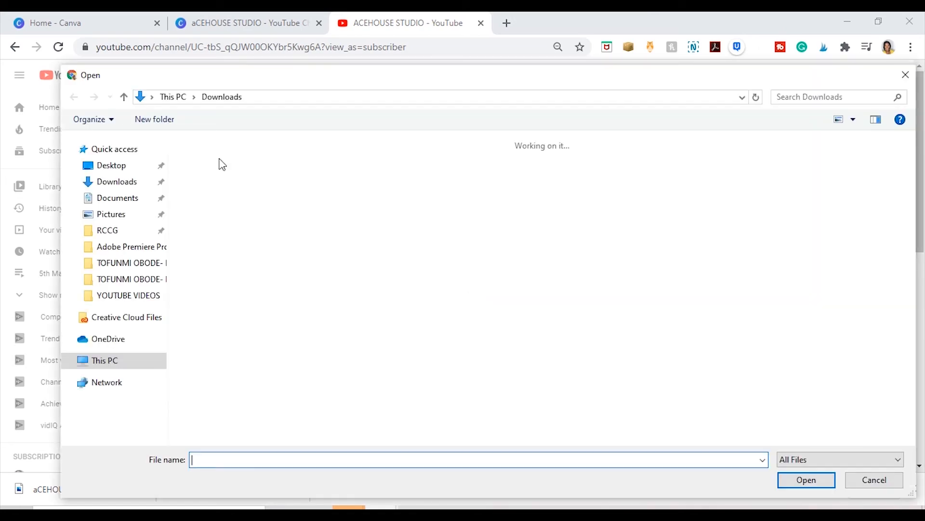
pyautogui.click(225, 184)
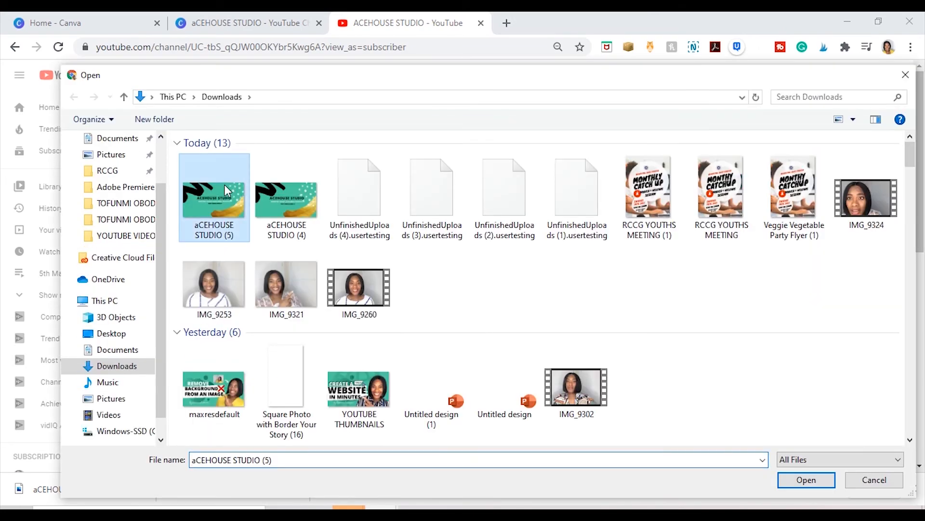
pyautogui.click(821, 480)
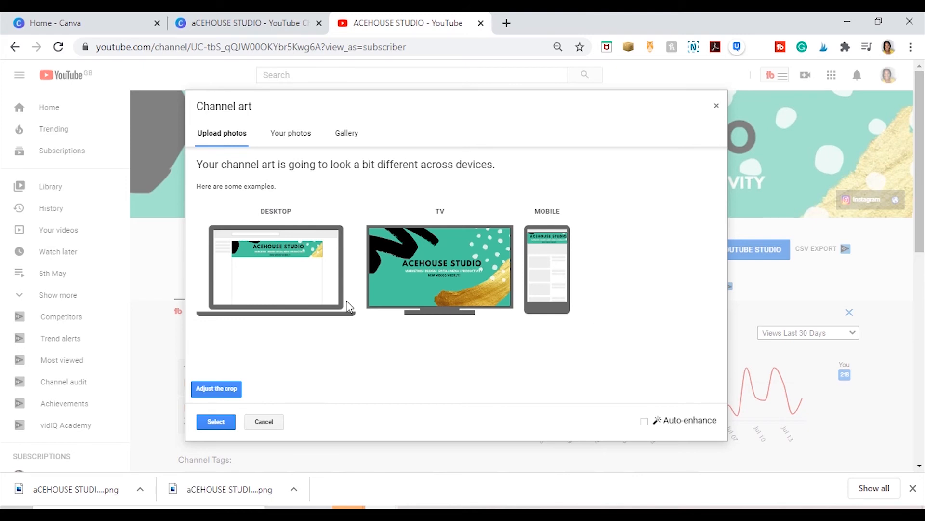
pyautogui.click(213, 396)
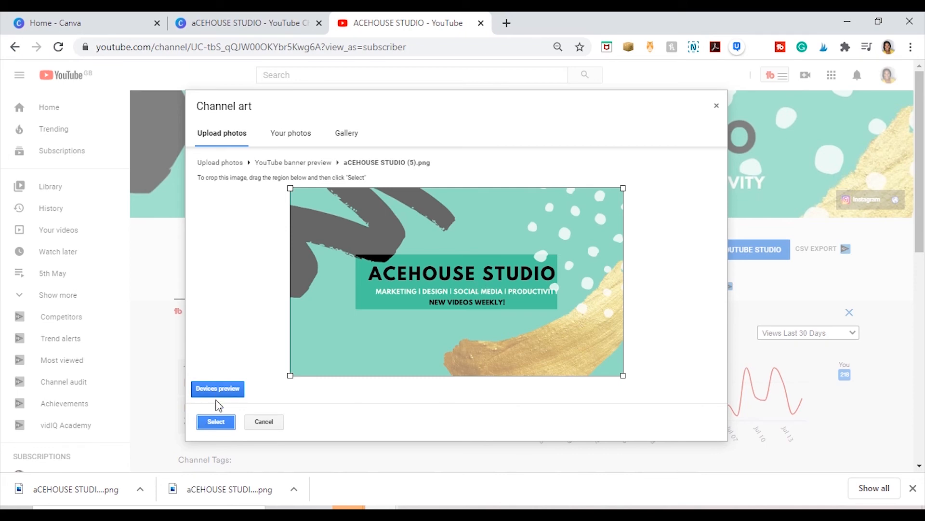
pyautogui.click(216, 422)
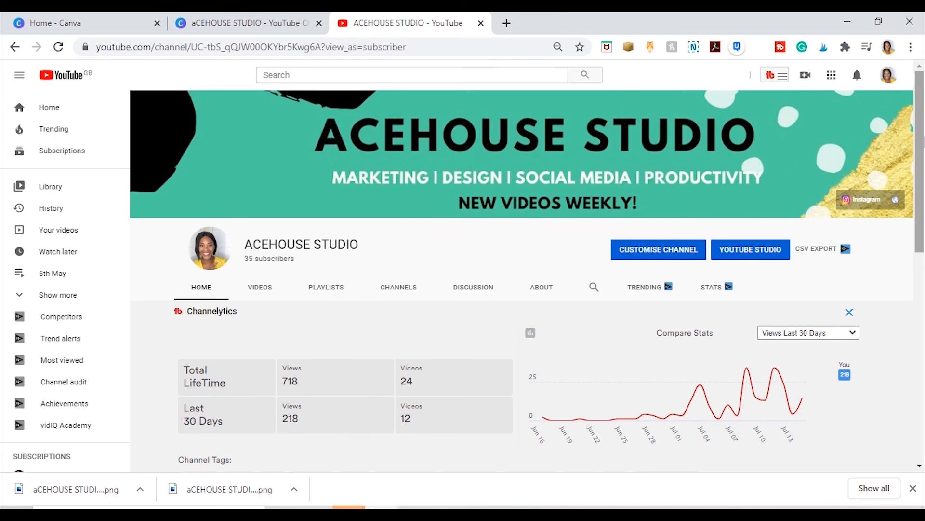
pyautogui.rightClick(706, 281)
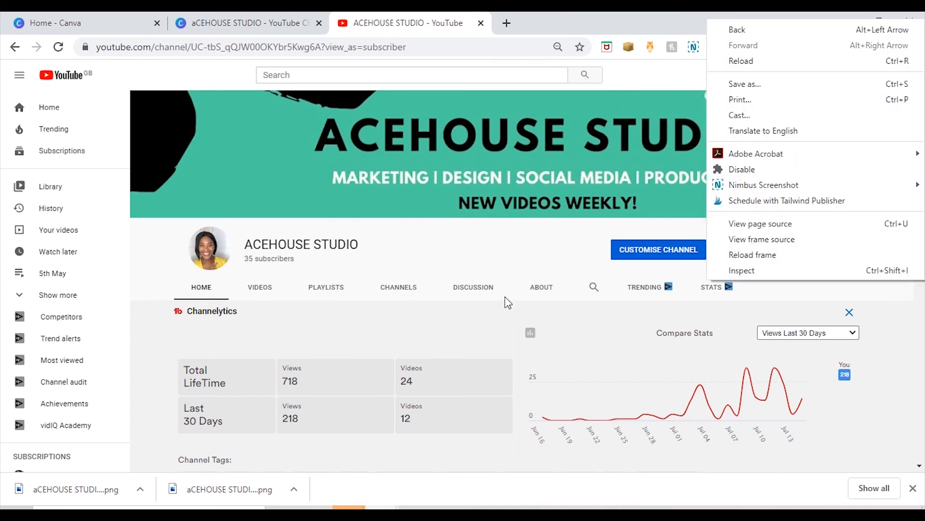
pyautogui.click(558, 238)
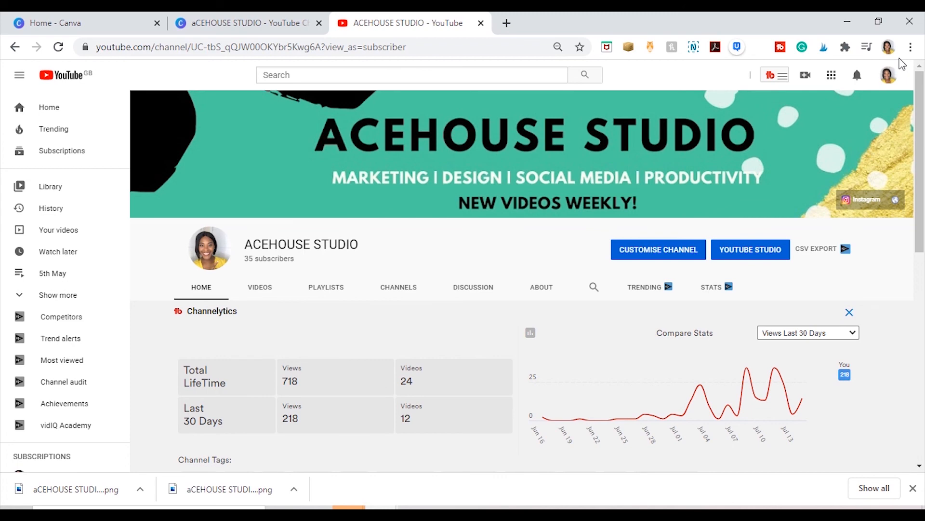
pyautogui.moveTo(644, 202)
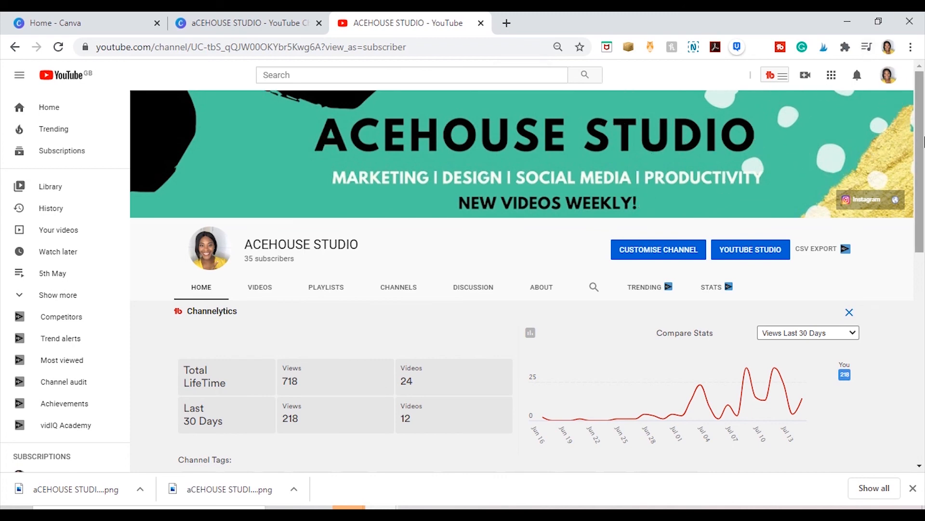
pyautogui.rightClick(924, 284)
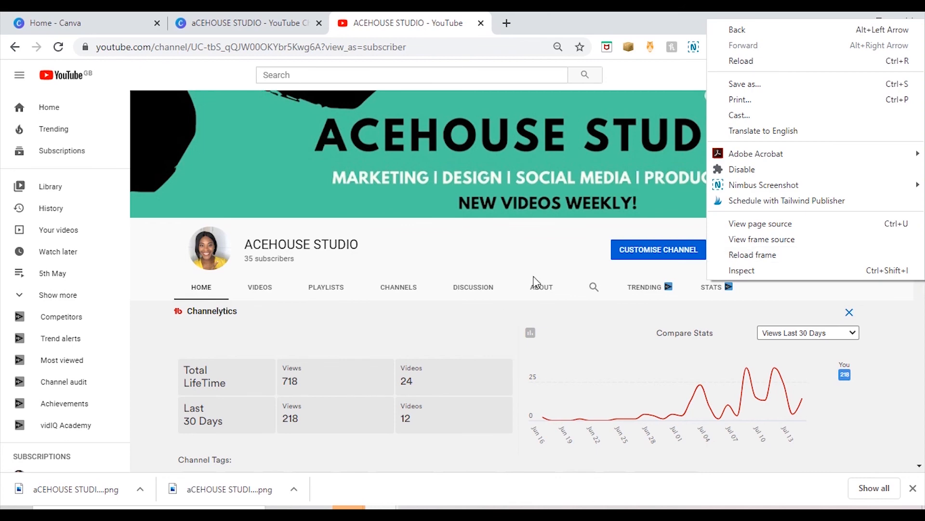
pyautogui.click(560, 243)
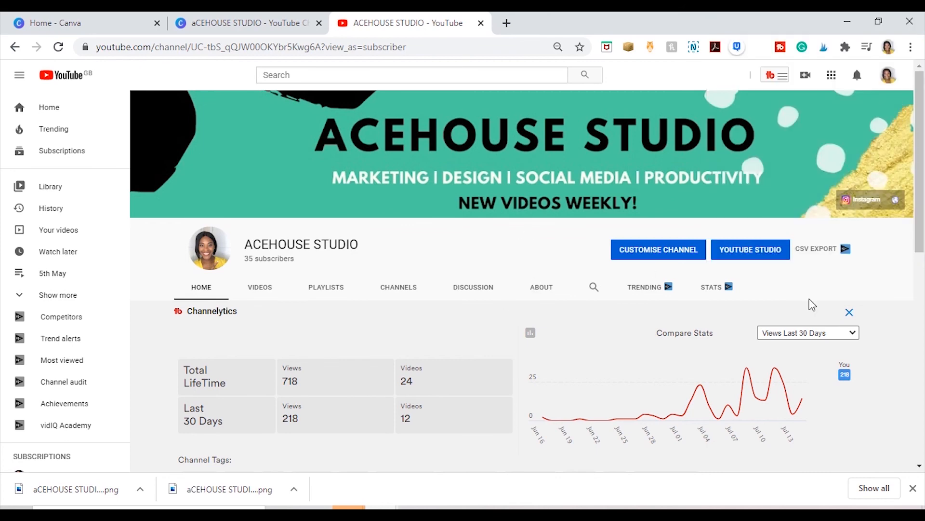